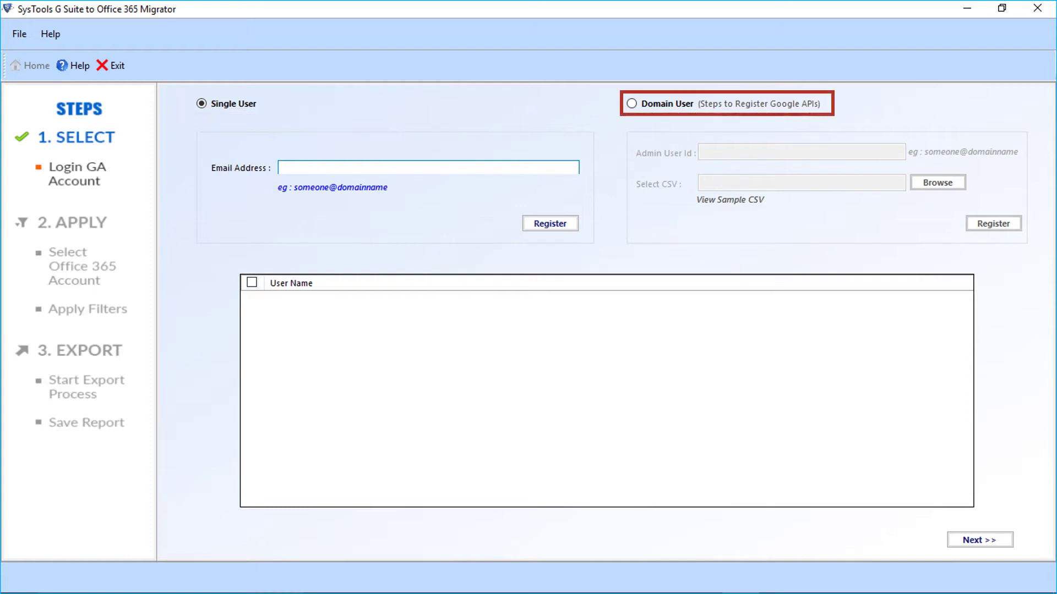
- Choose the Domain User option and sign in to Google with the account's e-mail address and password
{"action": "left_click", "coordinate": [631, 103]}
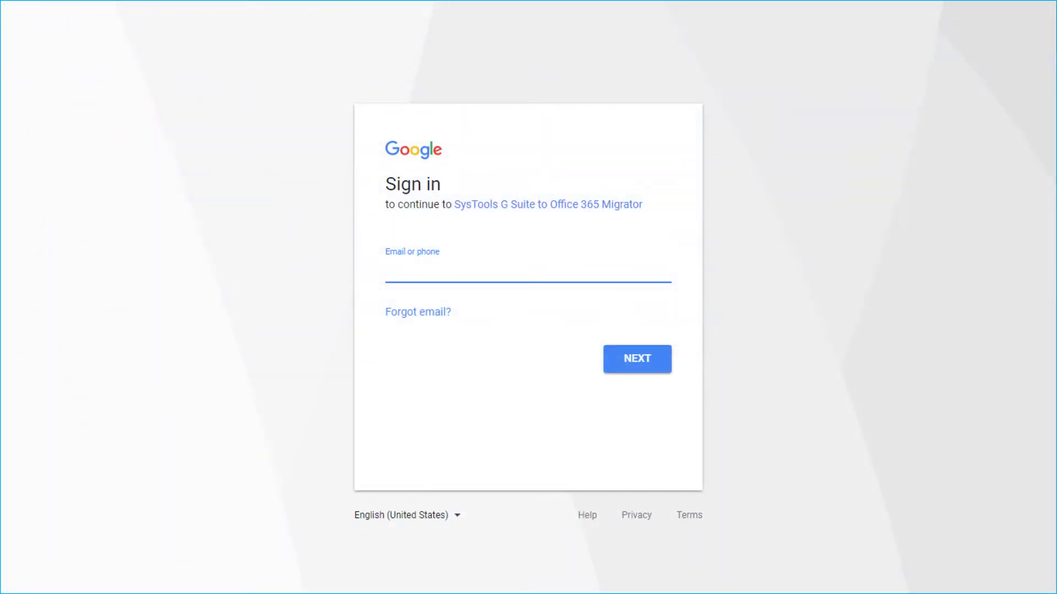
{"action": "type", "text": "*********@******.com"}
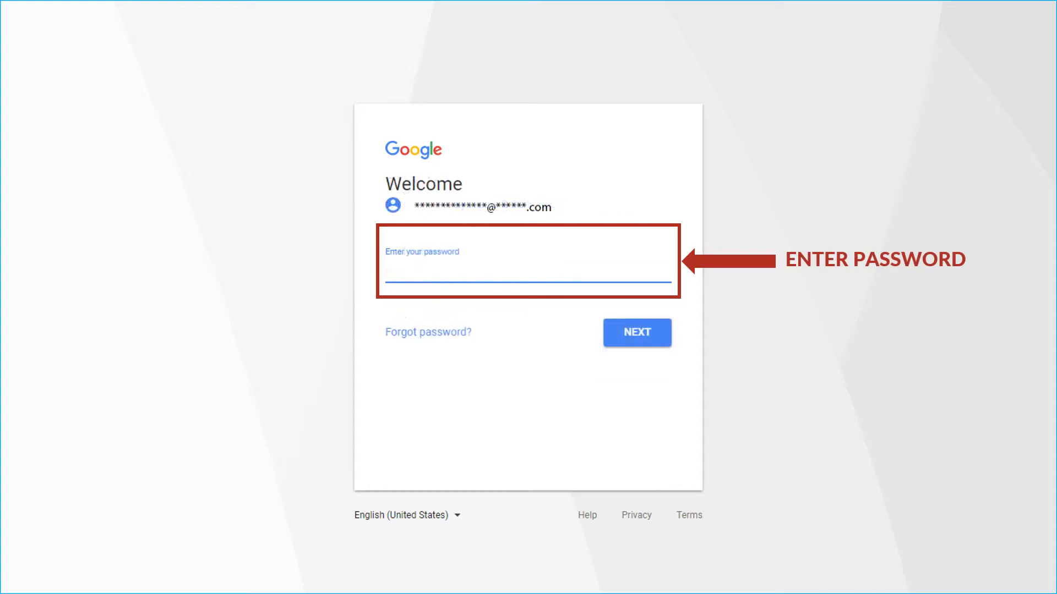
{"action": "type", "text": "************"}
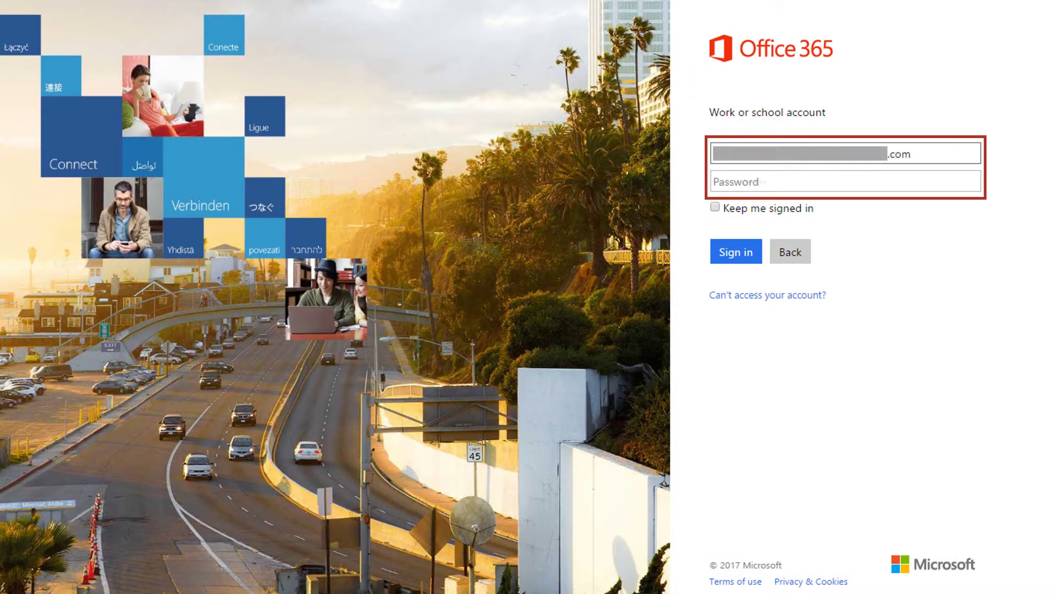
- Enter the work account's password on the Office 365 sign-in page
{"action": "key", "text": "ctrl+v"}
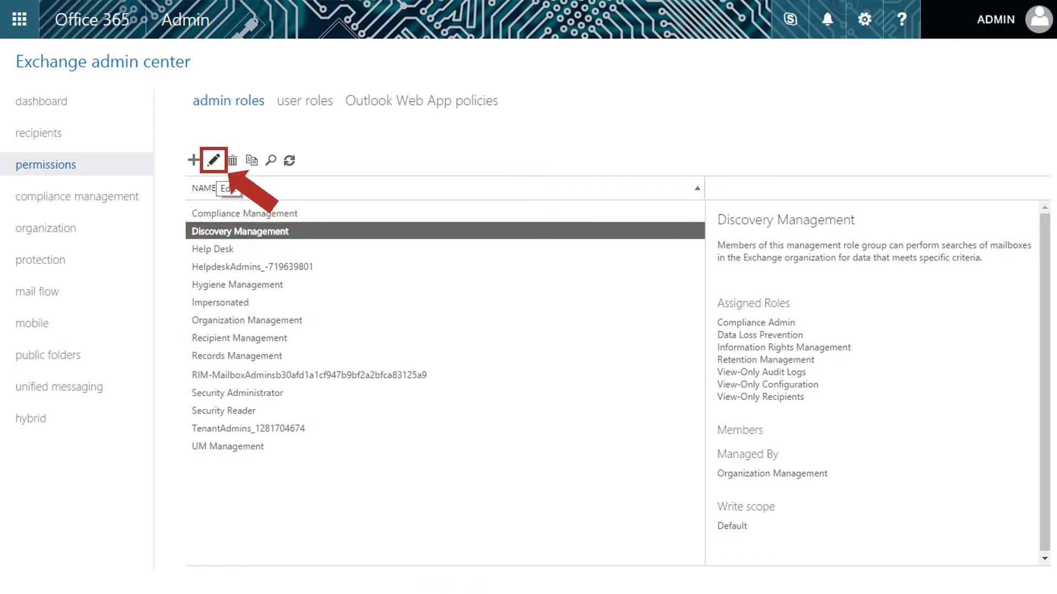
- Edit the Discovery Management role group and add the ApplicationImpersonation role to it
{"action": "left_click", "coordinate": [213, 160]}
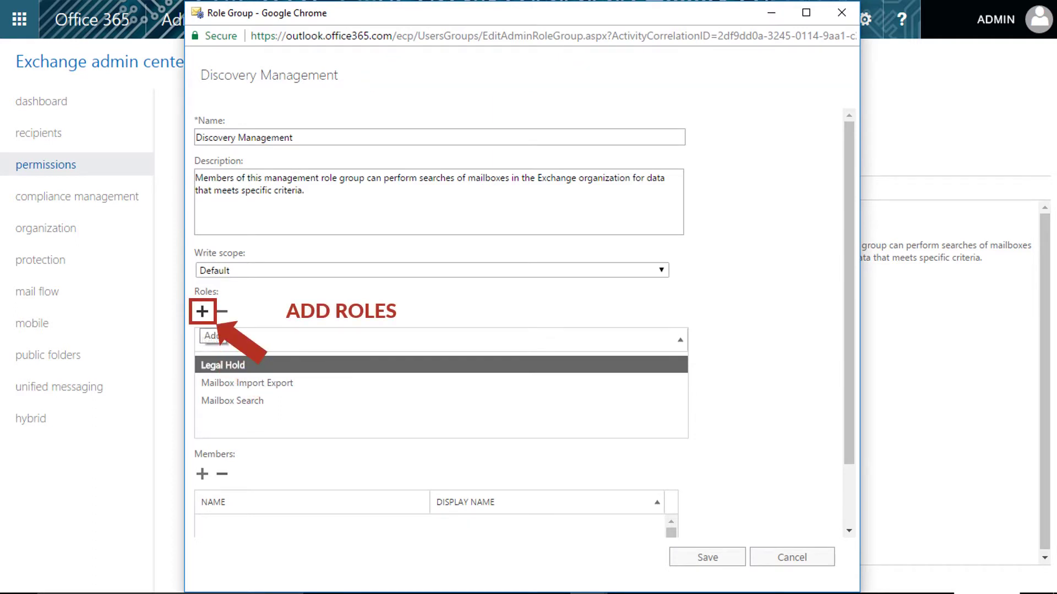
{"action": "left_click", "coordinate": [202, 312]}
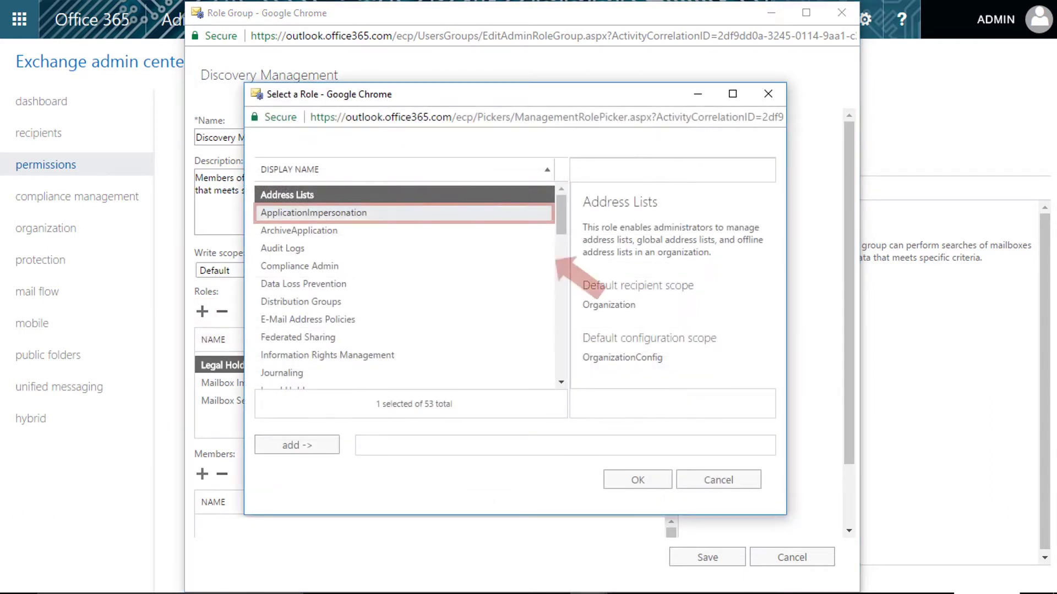
{"action": "left_click", "coordinate": [313, 213]}
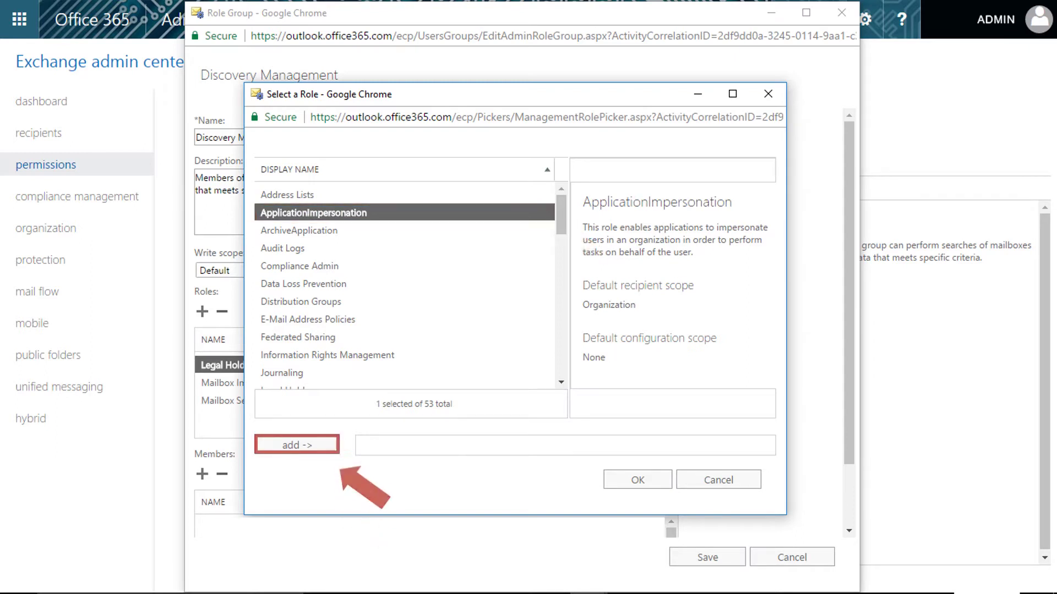
{"action": "left_click", "coordinate": [297, 444]}
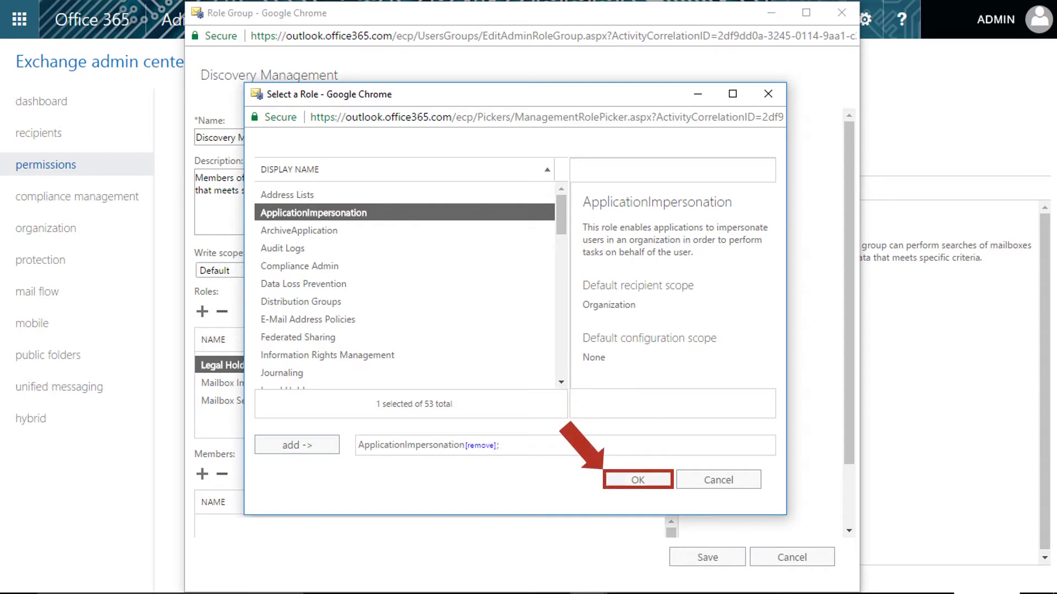
{"action": "left_click", "coordinate": [638, 479]}
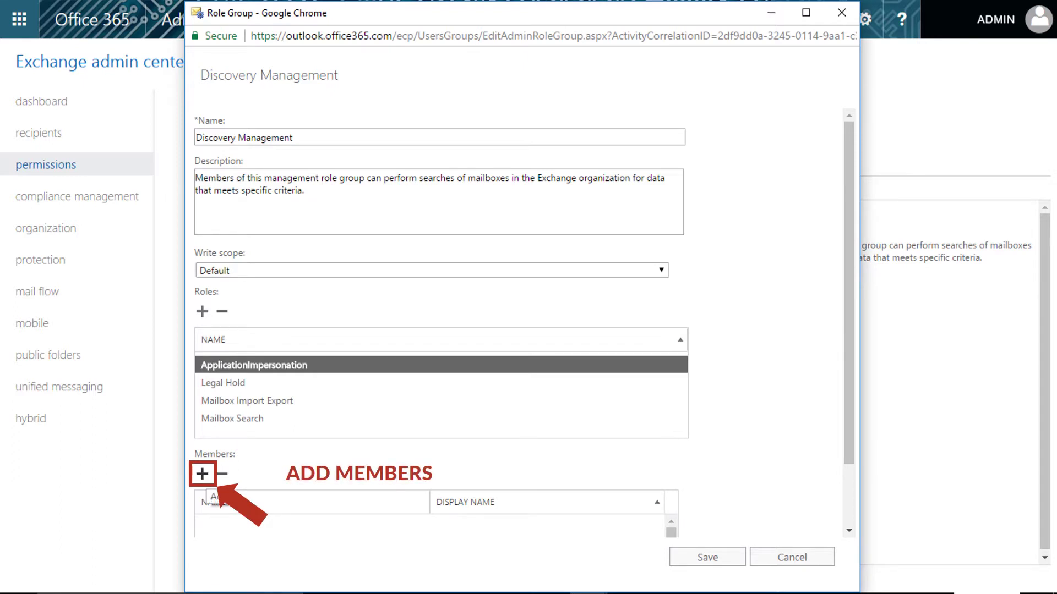
- Add the admin account as a member of the Discovery Management role group
{"action": "left_click", "coordinate": [202, 474]}
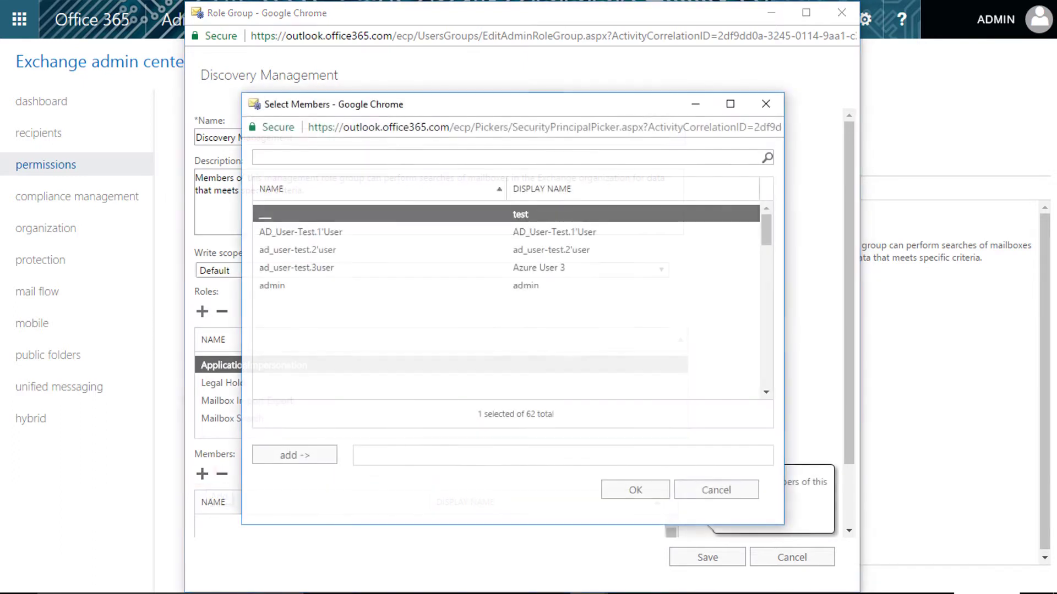
{"action": "left_click", "coordinate": [507, 285]}
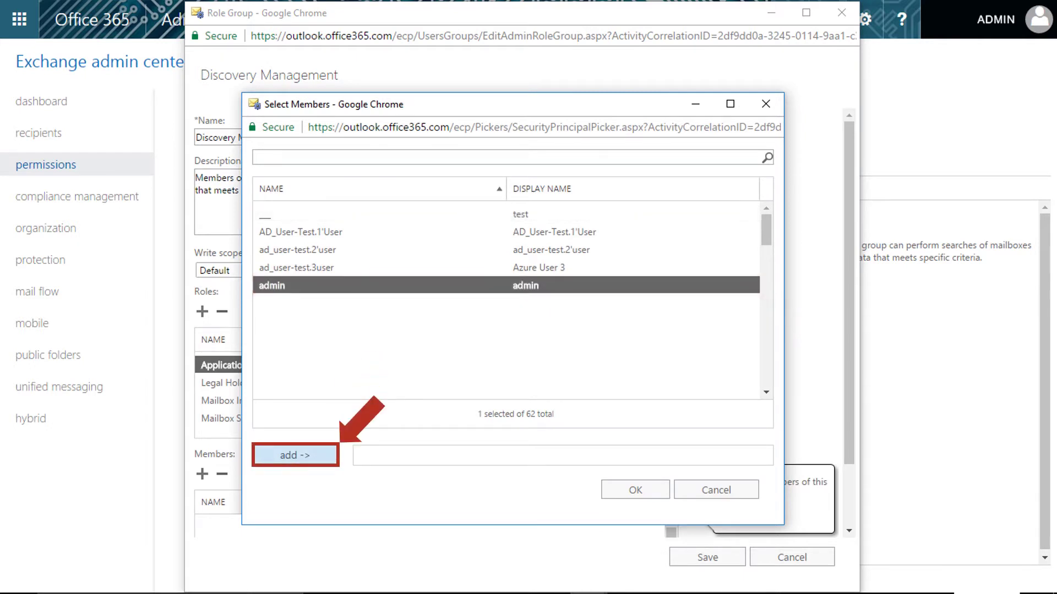
{"action": "left_click", "coordinate": [294, 455]}
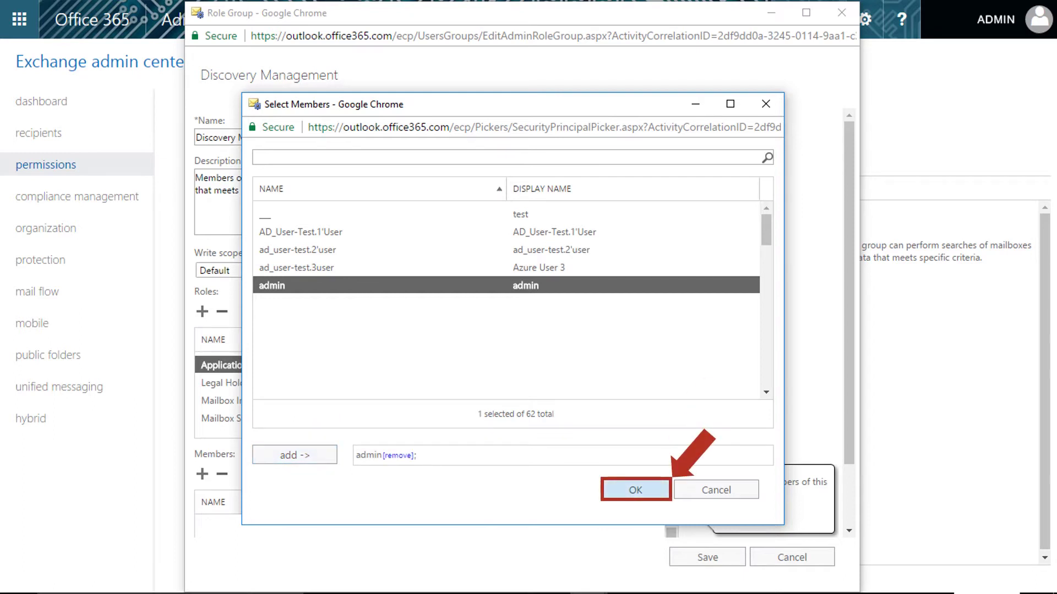
{"action": "left_click", "coordinate": [636, 490]}
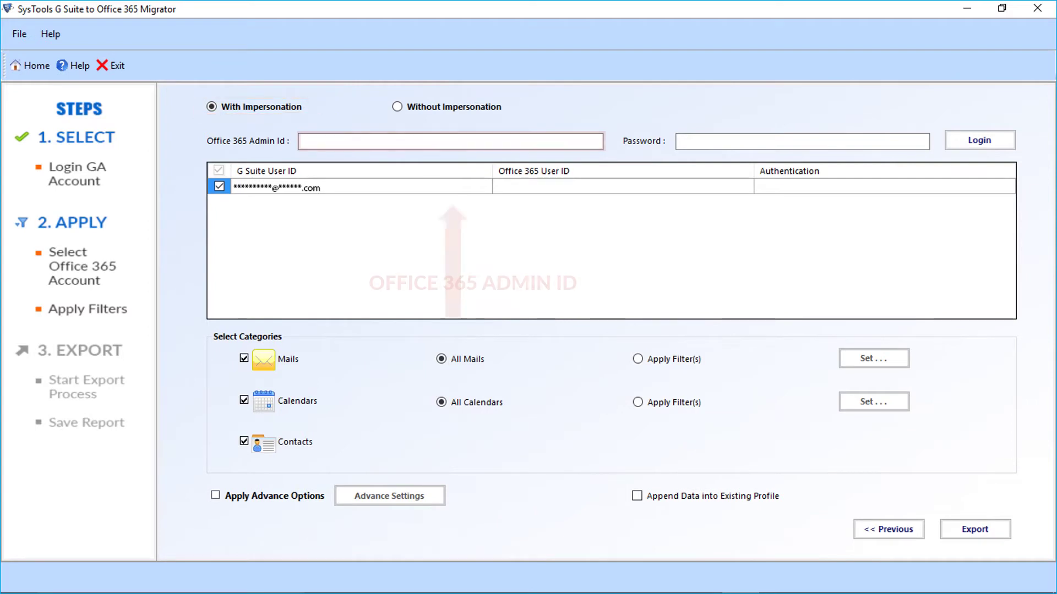
- In the migrator, enter the Office 365 admin ID for impersonation and apply filters to mails and calendars
{"action": "type", "text": "*************@******.com"}
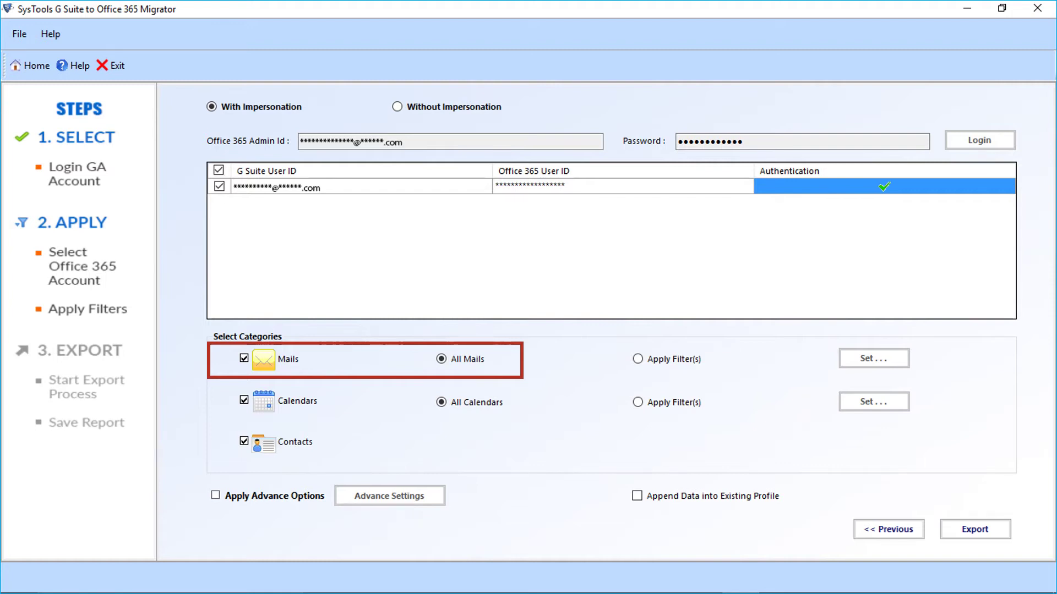
{"action": "left_click", "coordinate": [637, 359]}
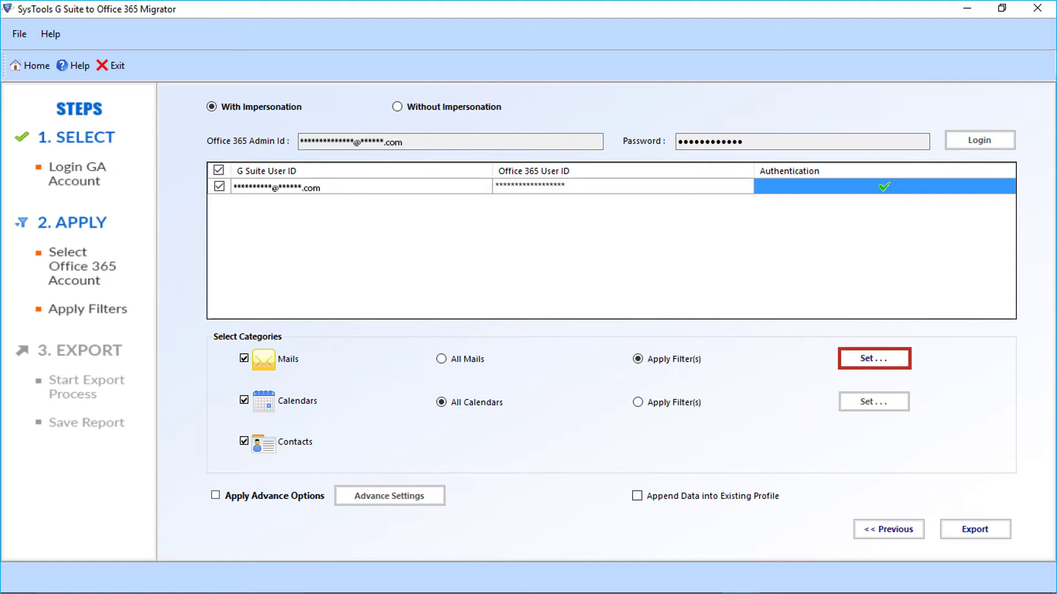
{"action": "left_click", "coordinate": [873, 358]}
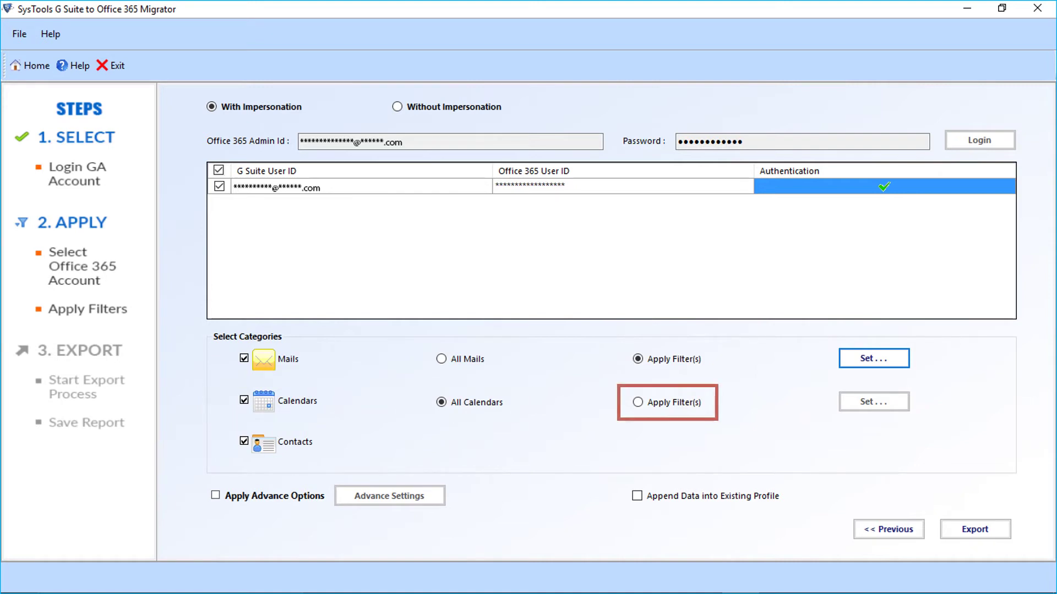
{"action": "left_click", "coordinate": [638, 403]}
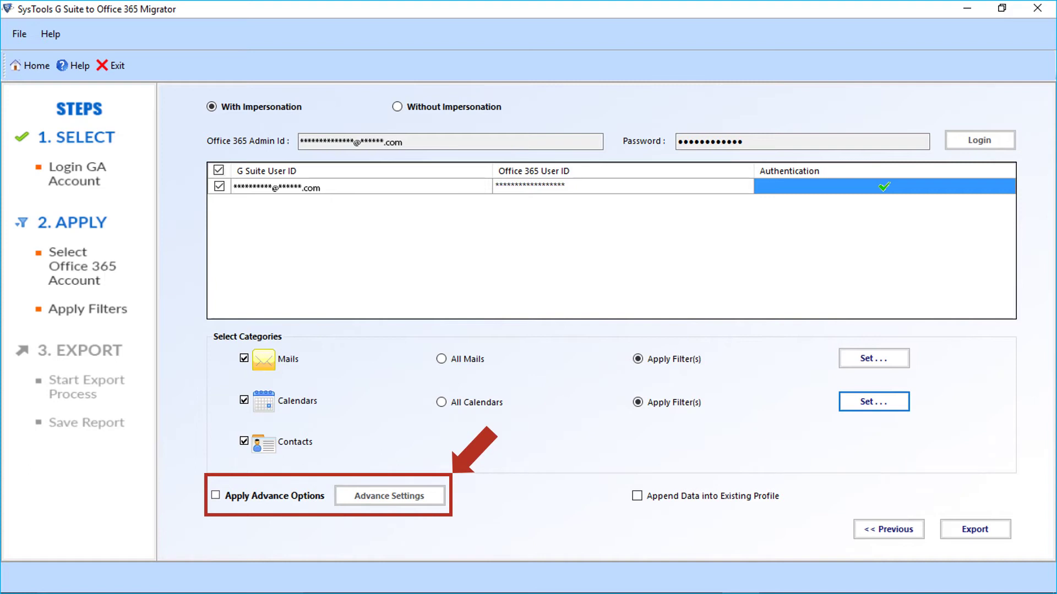
- Enable the advance options with folder mapping and map the original folder Work Details to New Works
{"action": "left_click", "coordinate": [216, 495]}
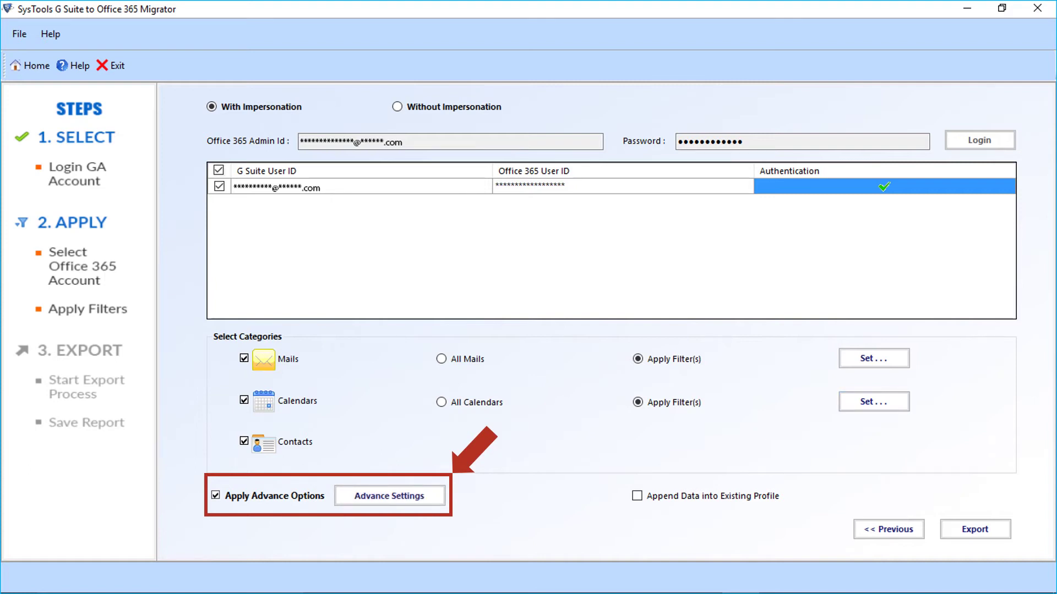
{"action": "left_click", "coordinate": [389, 496]}
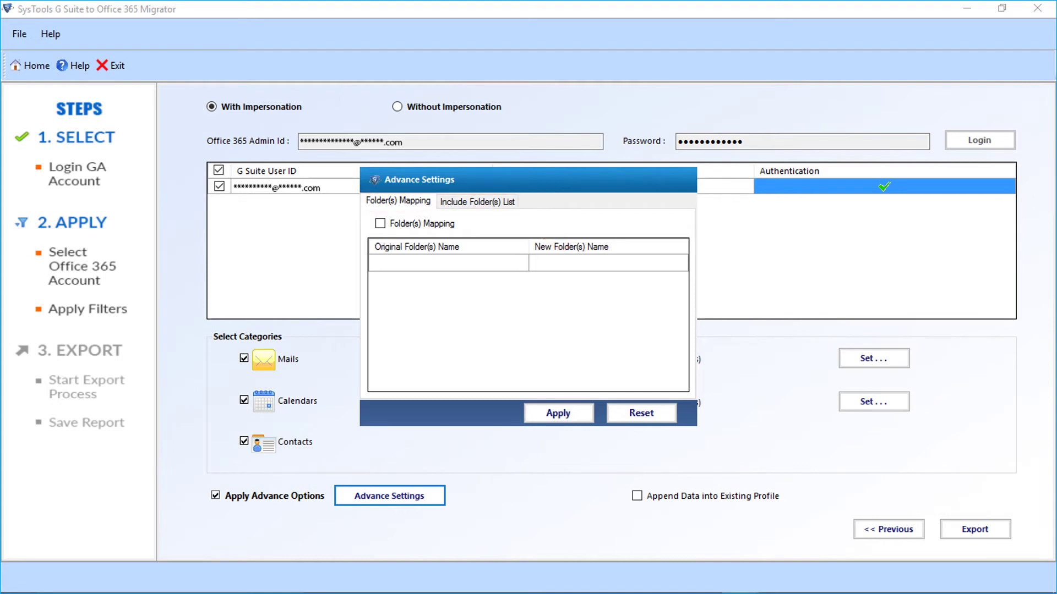
{"action": "left_click", "coordinate": [380, 223]}
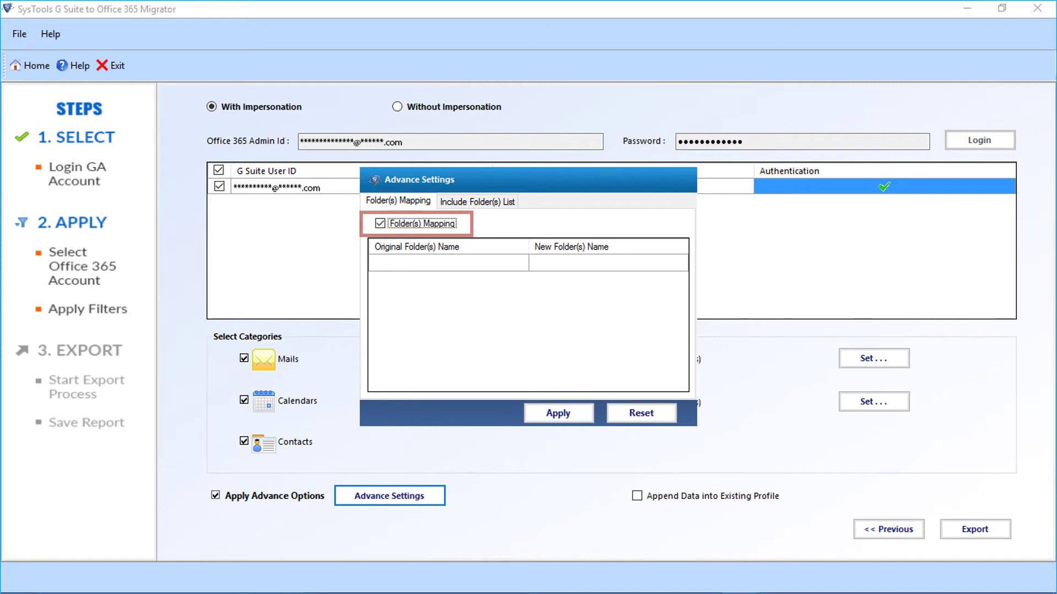
{"action": "left_click", "coordinate": [448, 264]}
{"action": "type", "text": "Work Details"}
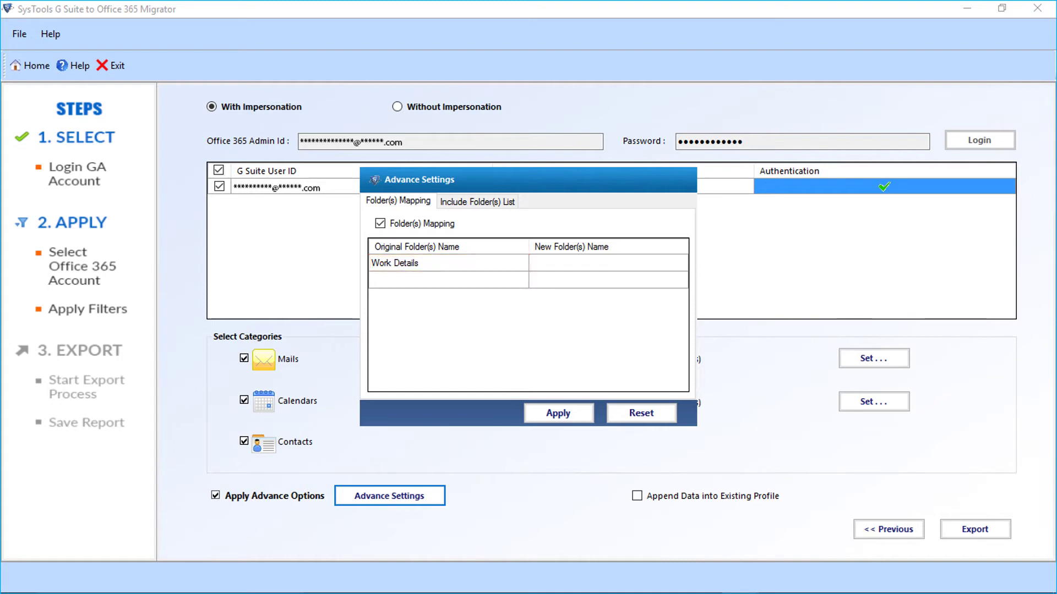
{"action": "type", "text": "New Works"}
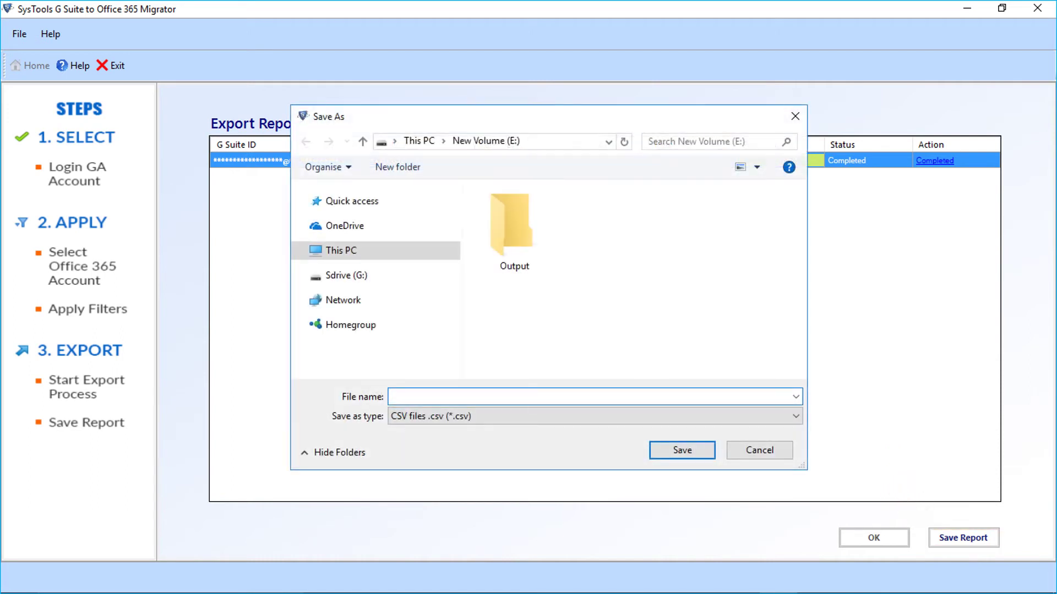
- Name the migration's report file Export Report.csv on New Volume (E:)
{"action": "type", "text": "Export Report.csv"}
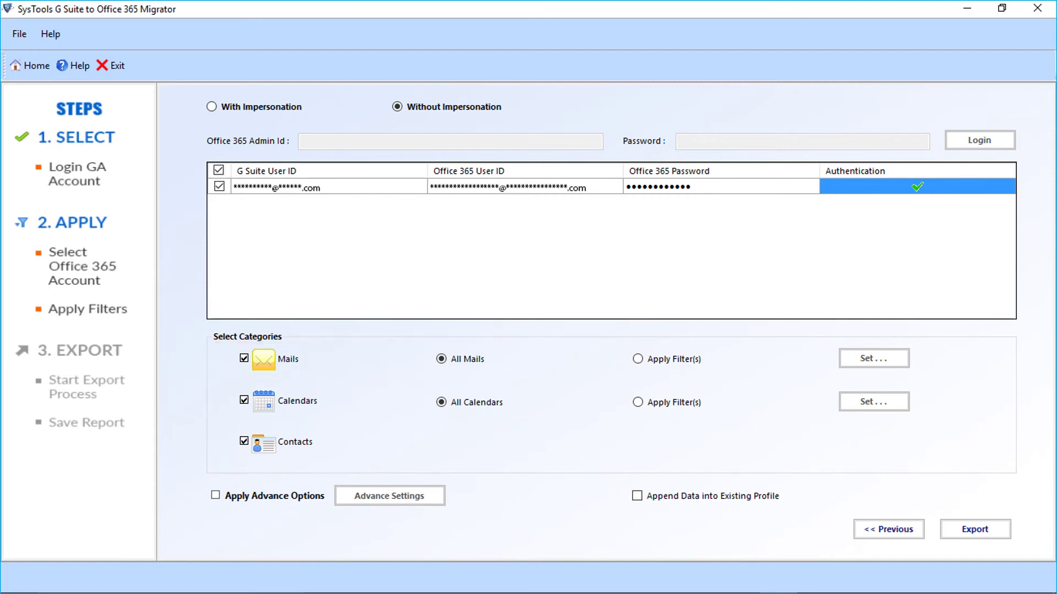
- For the migration without impersonation, apply filters to mails and calendars instead of exporting all items
{"action": "left_click", "coordinate": [638, 359]}
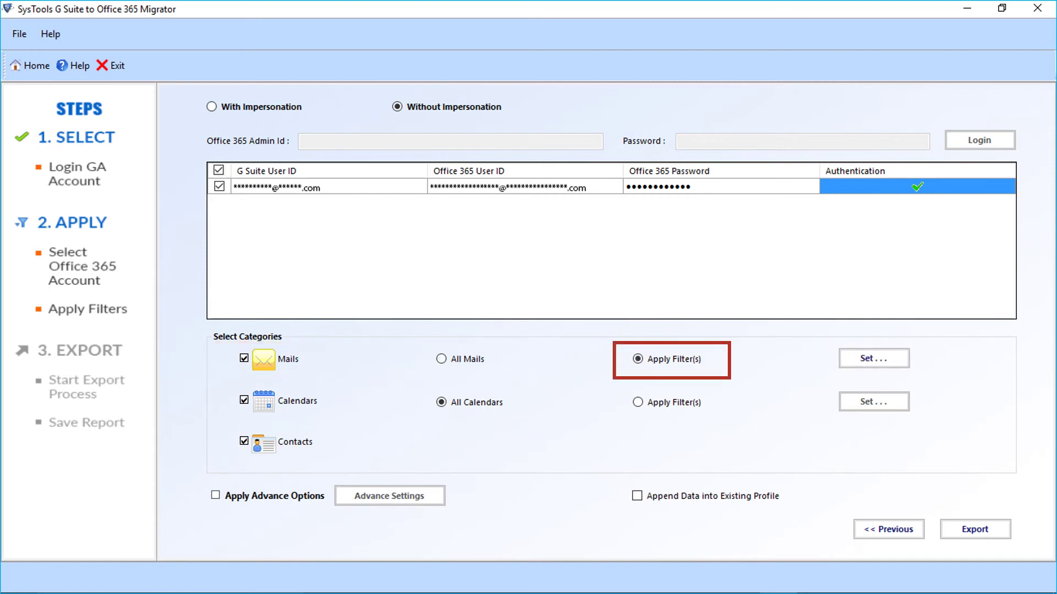
{"action": "left_click", "coordinate": [874, 358]}
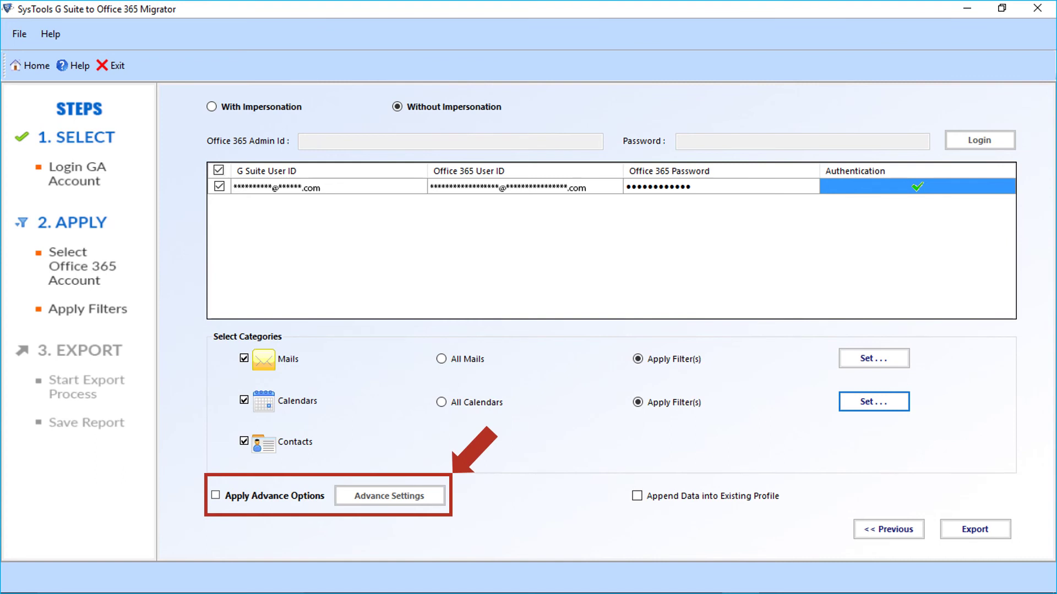
- Enable the advance options with folder mapping and map the original folder Work Files to New Work Files
{"action": "left_click", "coordinate": [216, 495]}
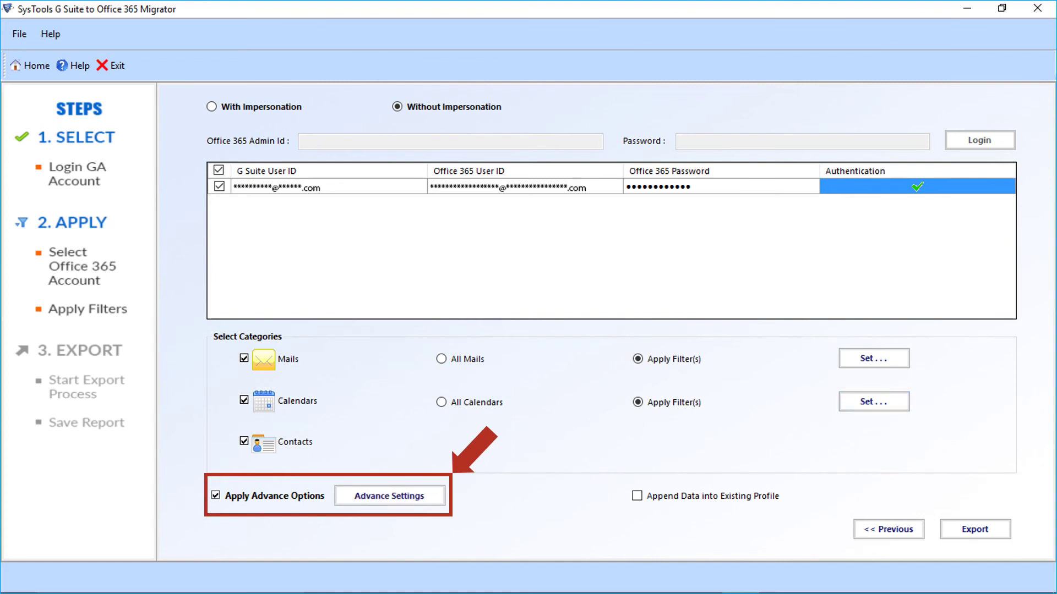
{"action": "left_click", "coordinate": [389, 496]}
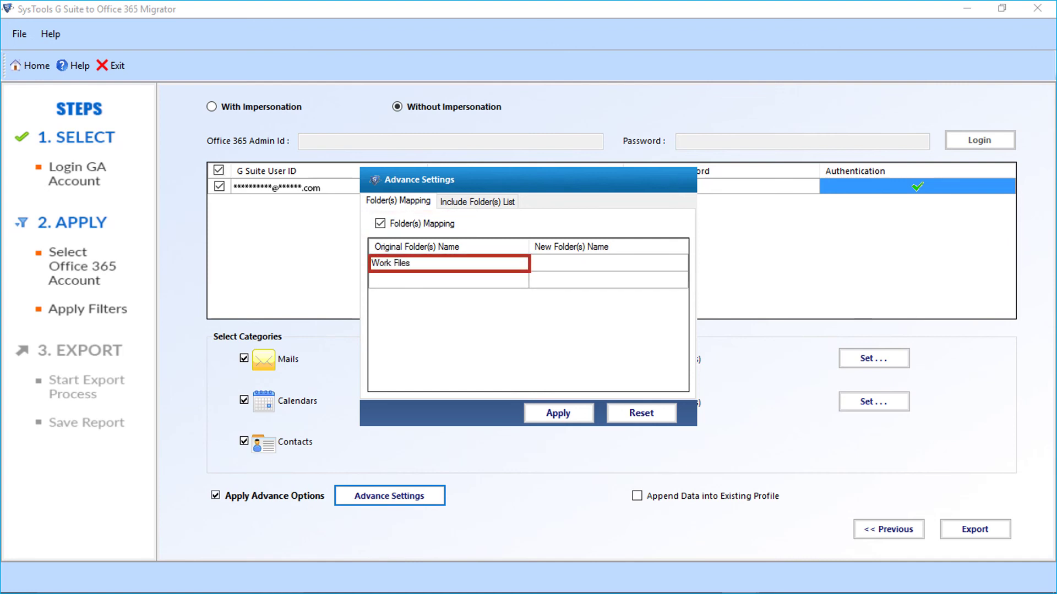
{"action": "type", "text": "New Work Files"}
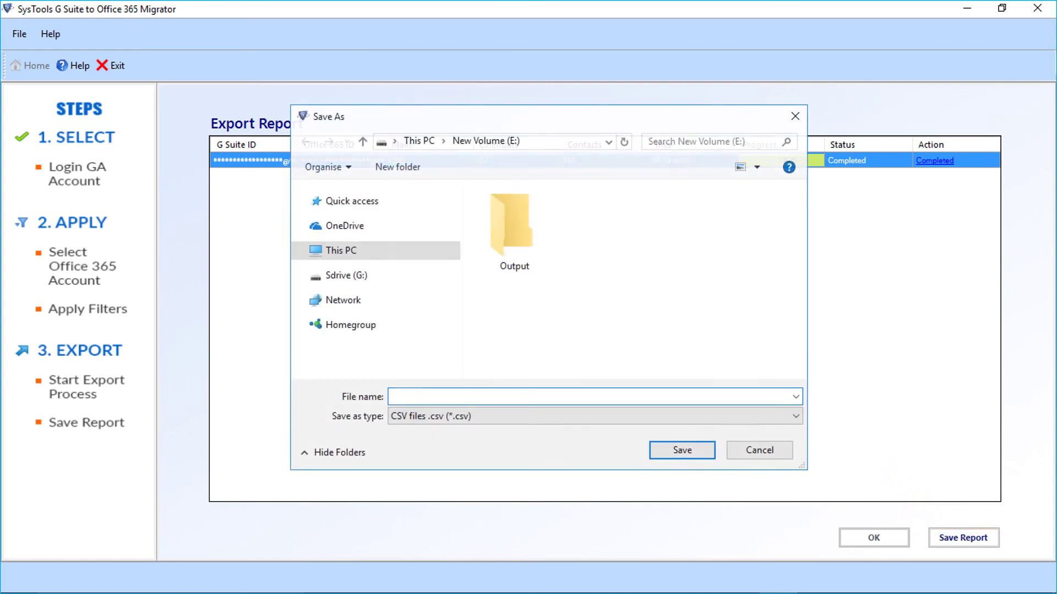
- Name the CSV export report Report.csv on New Volume (E:)
{"action": "type", "text": "Report.csv"}
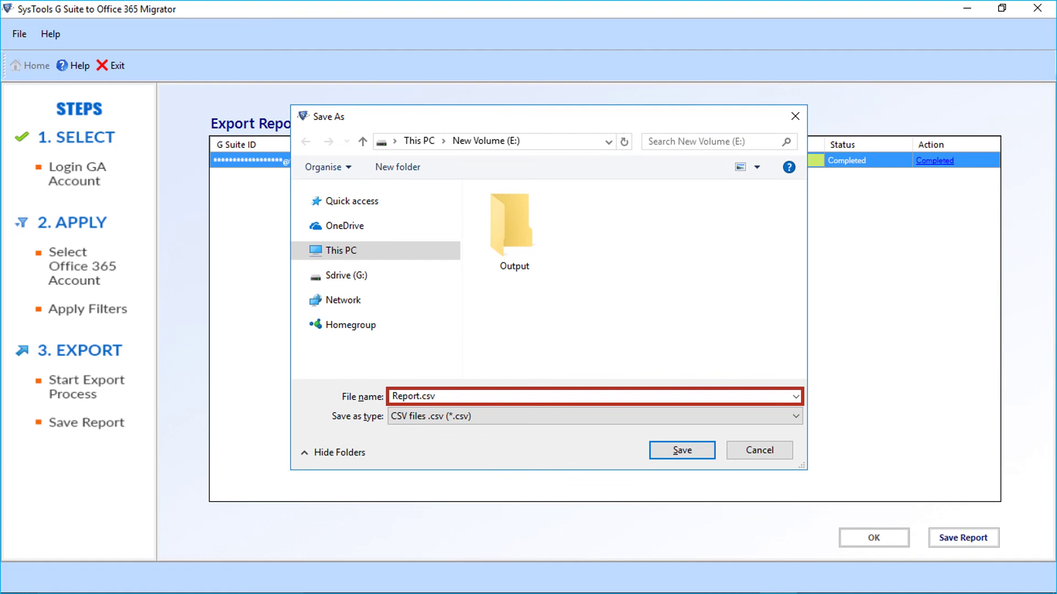